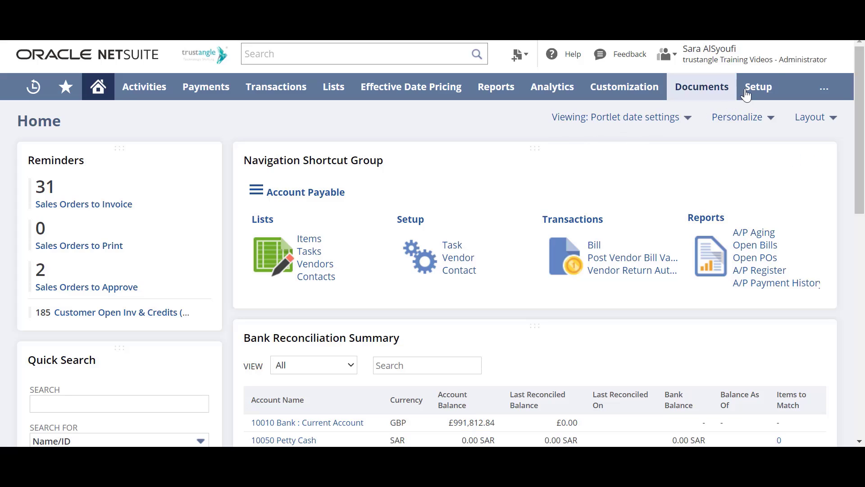
# - Open the Manage Accounting Periods page for the Training Fiscal Calendar
pyautogui.moveTo(748, 90)
pyautogui.moveTo(748, 171)
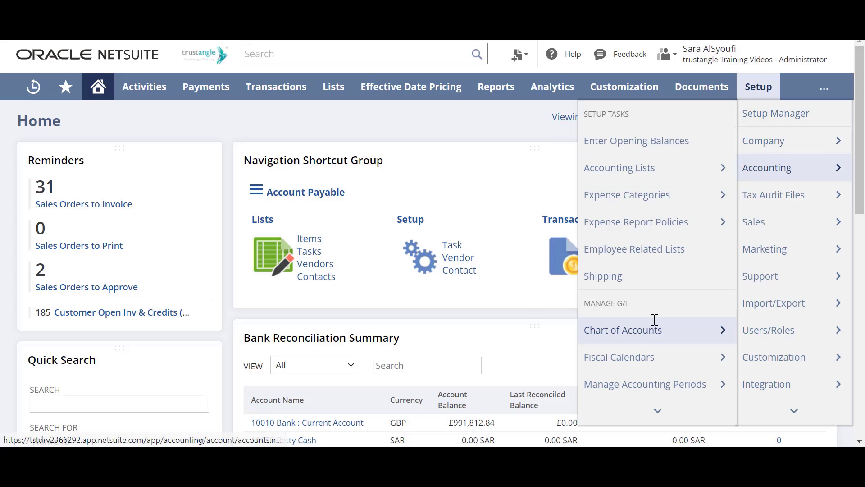
pyautogui.scroll(-3, 654, 320)
pyautogui.click(633, 231)
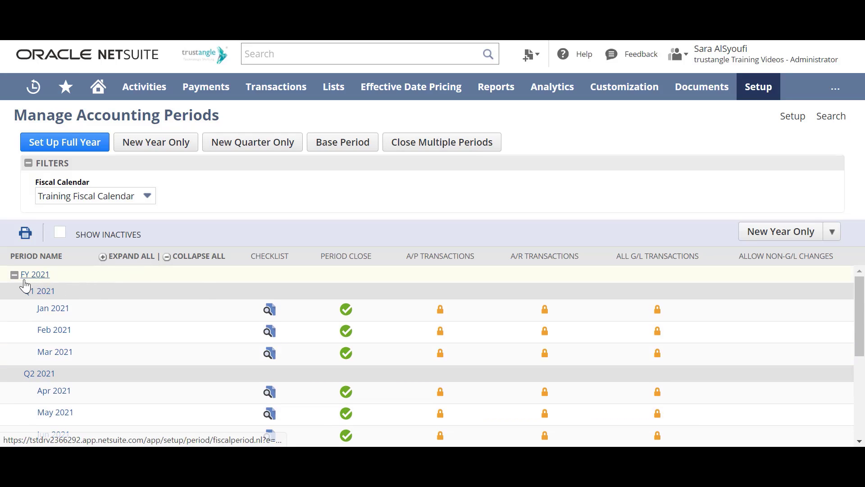
# - Collapse and re-expand FY 2021 to review its quarters and months
pyautogui.moveTo(39, 283)
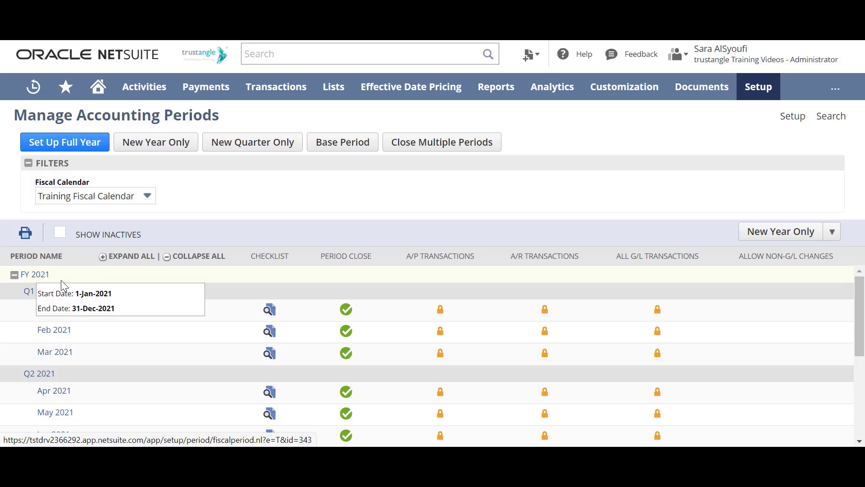
pyautogui.click(14, 275)
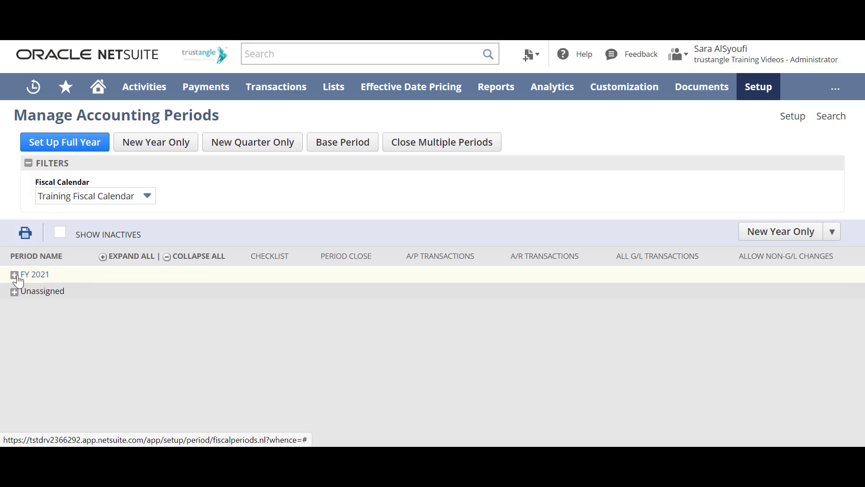
pyautogui.click(15, 275)
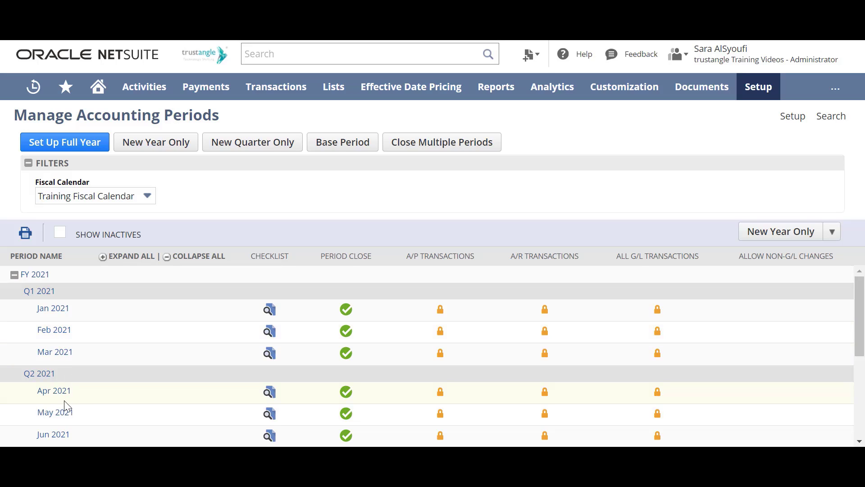
pyautogui.moveTo(53, 315)
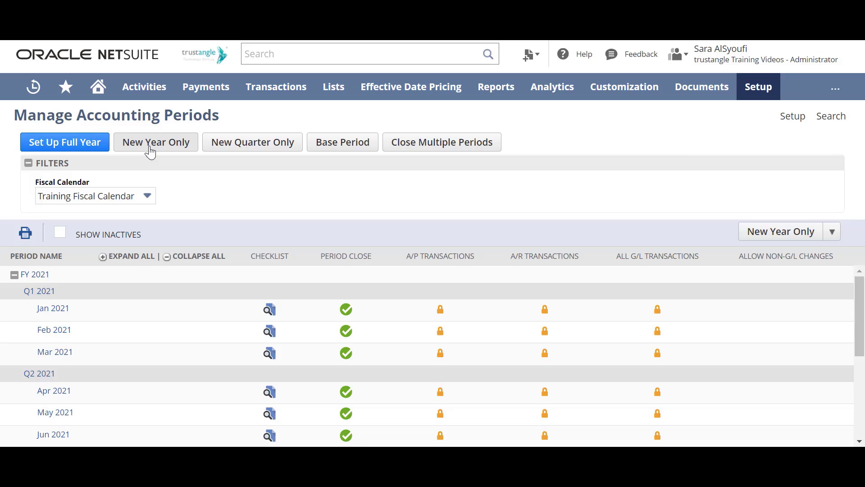
pyautogui.scroll(-1, 69, 303)
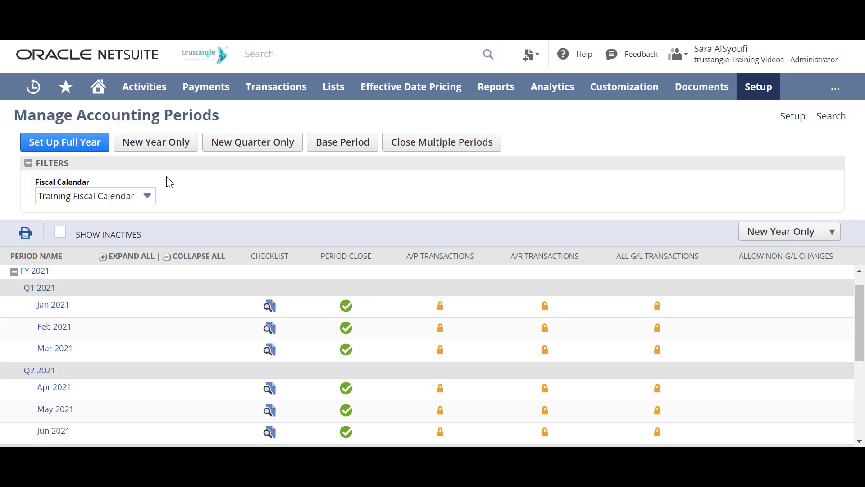
# - Generate a full year of Calendar Months periods for fiscal year end 2022, named by Ending Year of Period
pyautogui.click(62, 149)
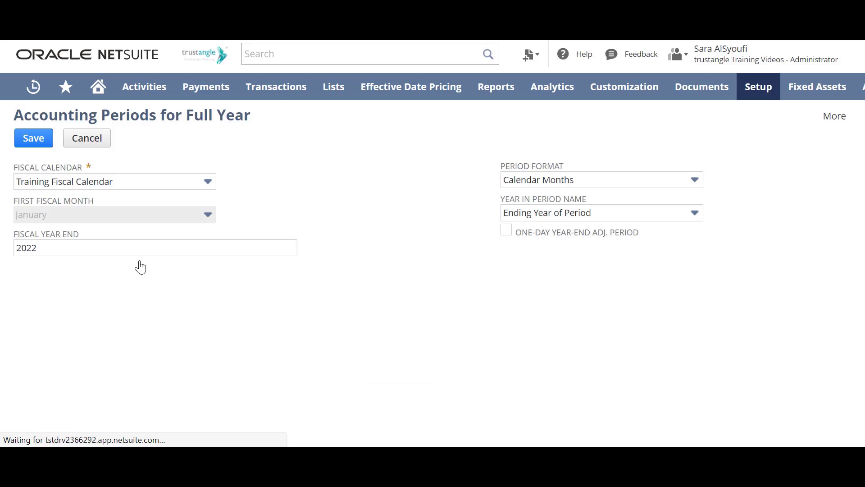
pyautogui.click(63, 183)
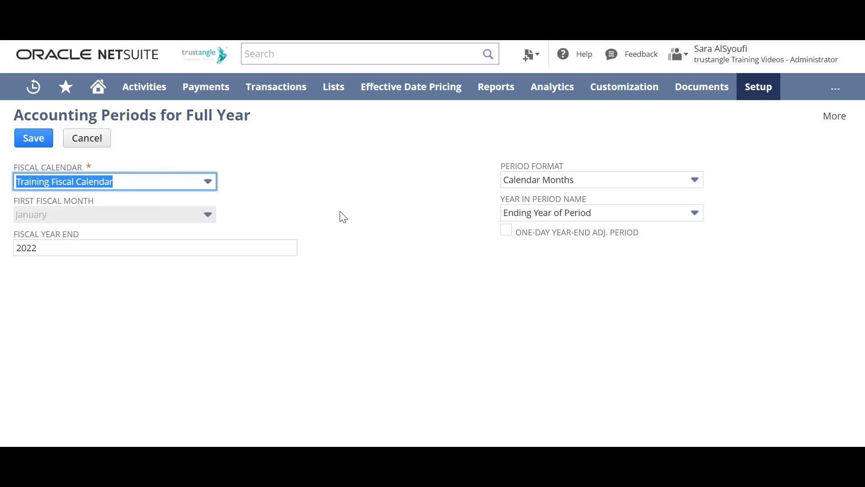
pyautogui.click(496, 212)
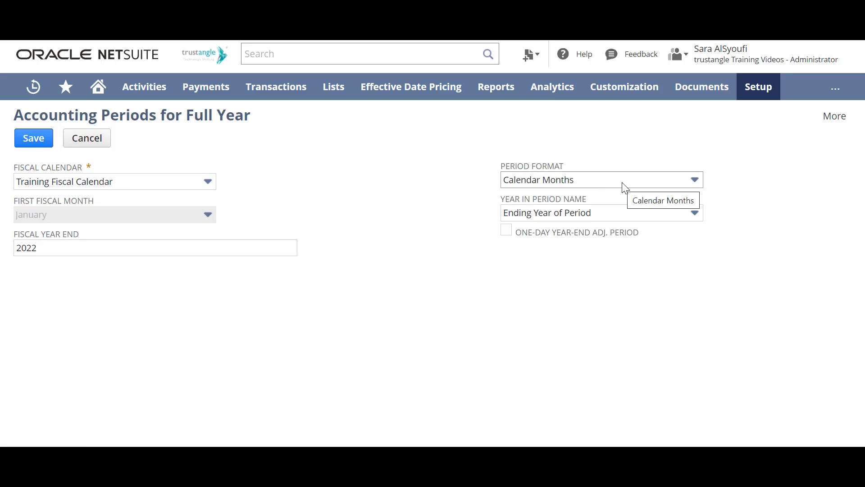
pyautogui.click(621, 182)
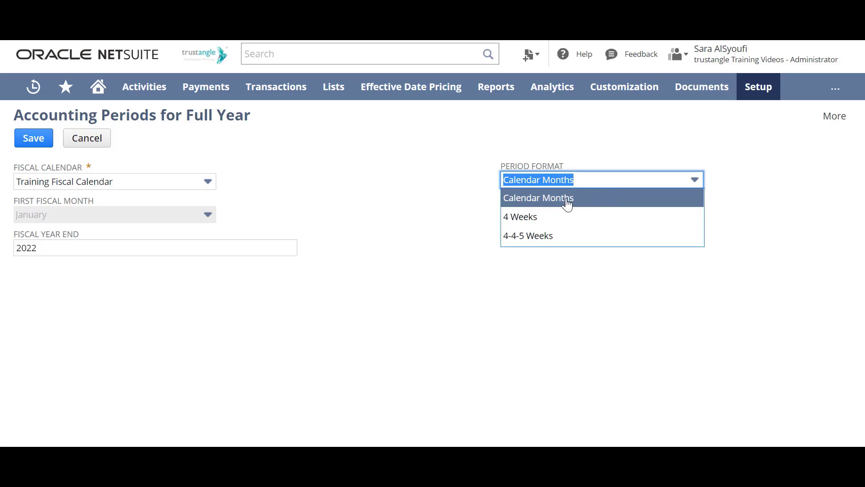
pyautogui.click(486, 200)
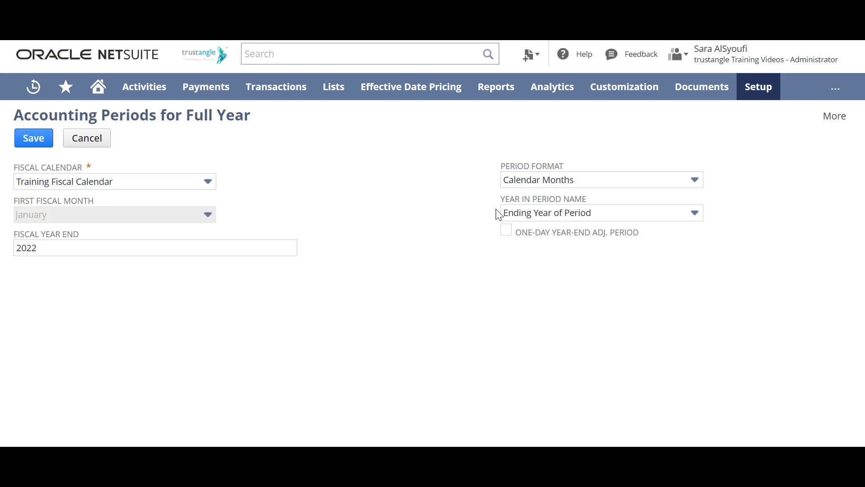
pyautogui.click(577, 212)
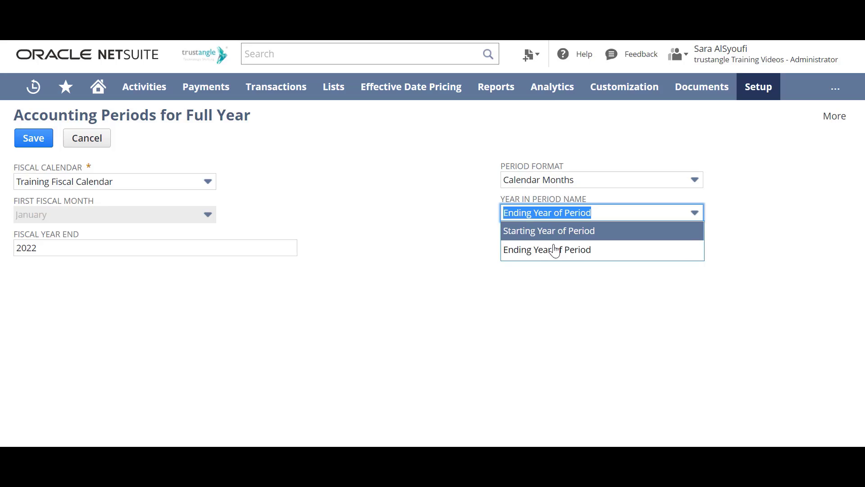
pyautogui.click(436, 207)
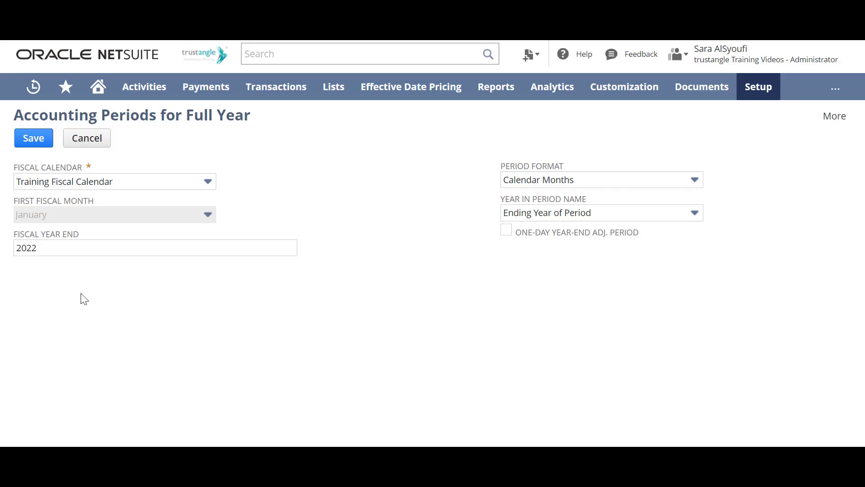
pyautogui.click(25, 149)
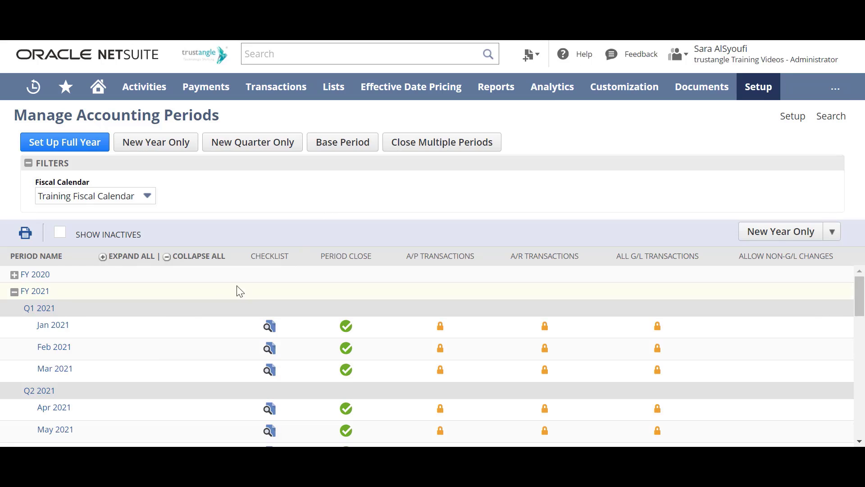
# - Collapse FY 2021 and scroll through the twelve monthly periods of FY 2022
pyautogui.click(14, 291)
pyautogui.scroll(-1, 160, 311)
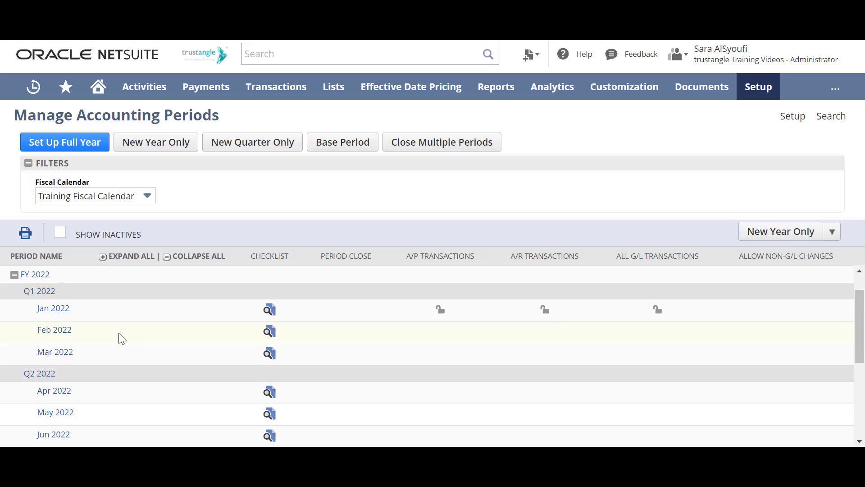
pyautogui.scroll(-2, 119, 336)
pyautogui.scroll(-2, 120, 338)
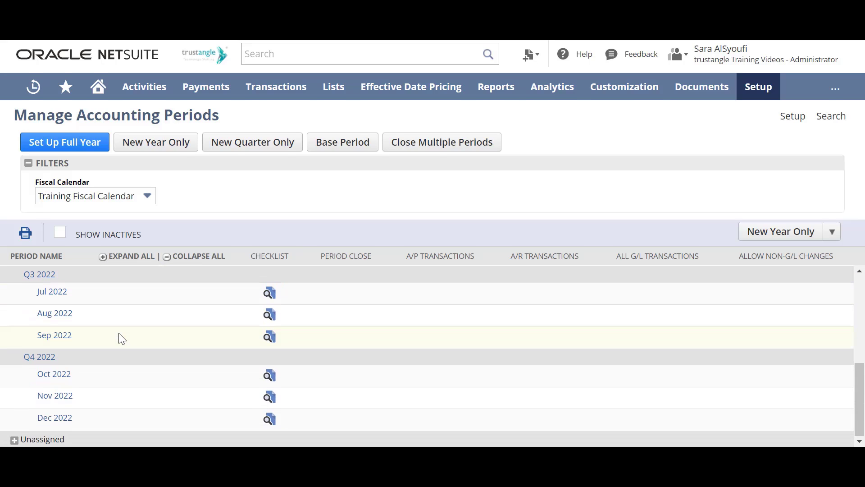
pyautogui.scroll(1, 120, 338)
pyautogui.scroll(3, 119, 338)
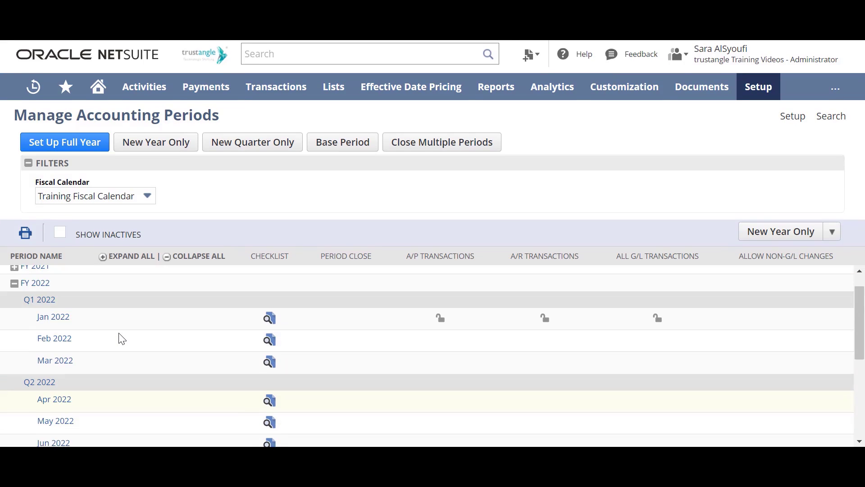
pyautogui.scroll(-1, 120, 338)
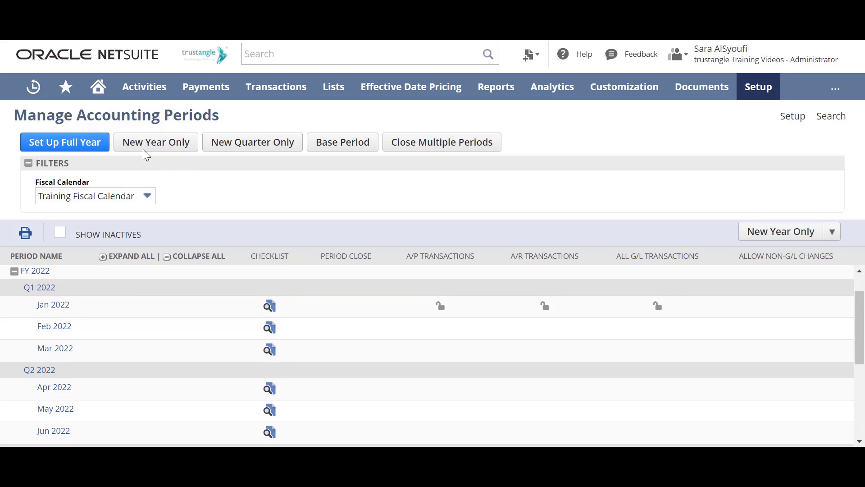
pyautogui.click(154, 146)
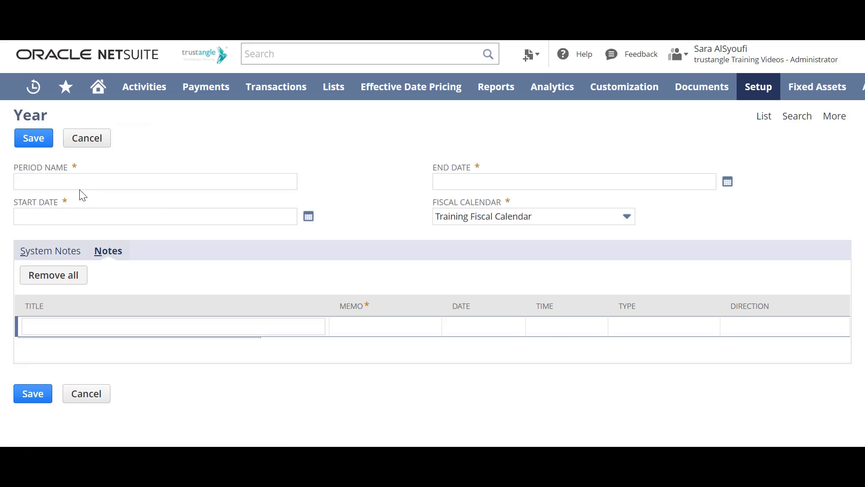
# - Name the new year period FY 2023 with start date 1-Jan-2023
pyautogui.click(74, 183)
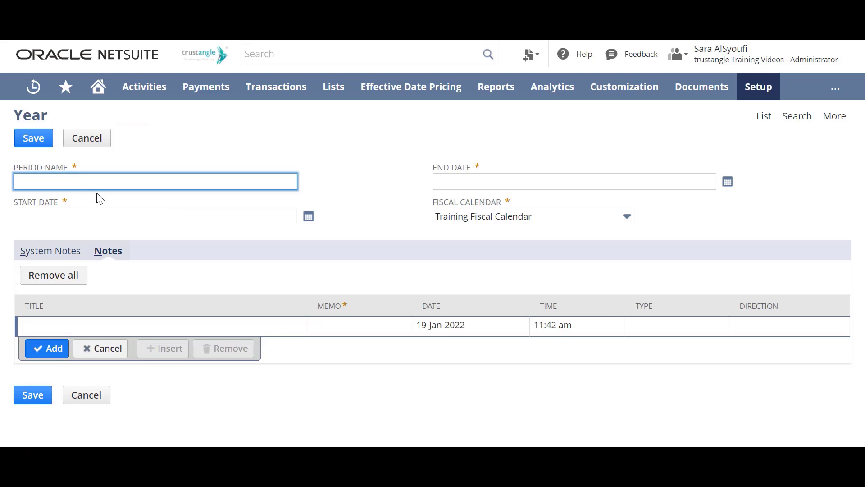
pyautogui.write('FY 2023')
pyautogui.click(308, 217)
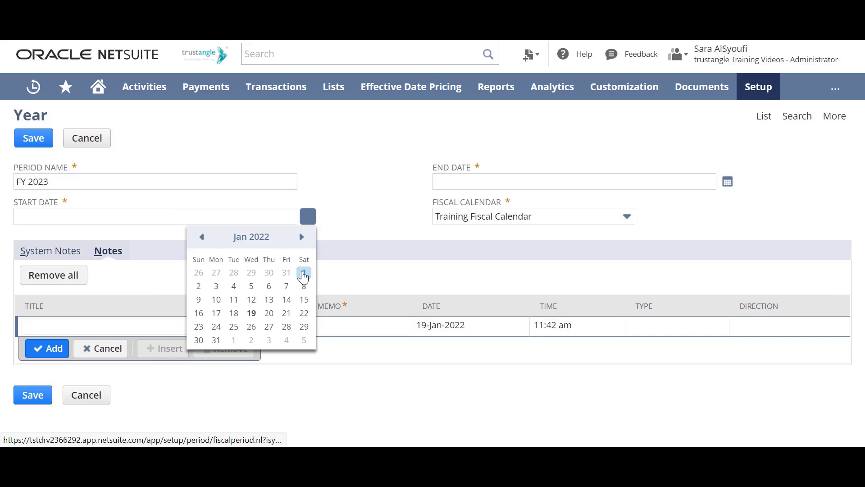
pyautogui.click(304, 273)
pyautogui.press('BackSpace')
pyautogui.write('3')
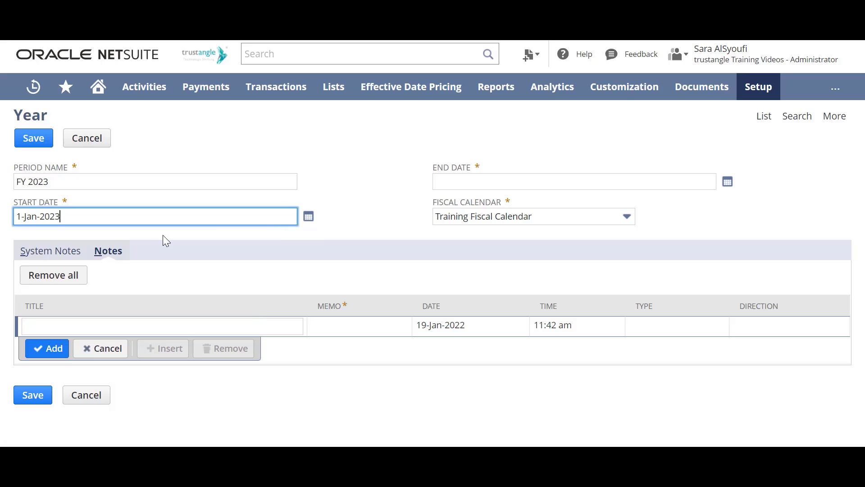
# - Set the FY 2023 end date to 31-Dec-2023 and save the year period
pyautogui.click(727, 181)
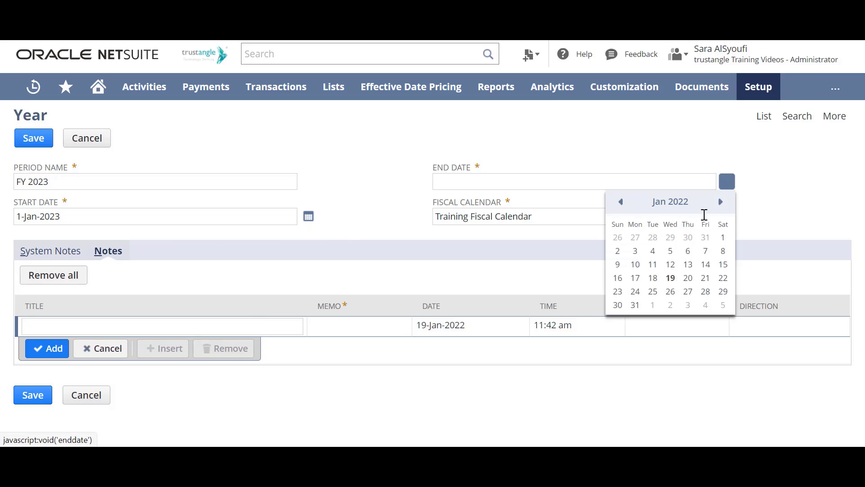
pyautogui.click(721, 201)
pyautogui.click(720, 201)
pyautogui.click(720, 201)
pyautogui.click(720, 201)
pyautogui.click(721, 202)
pyautogui.click(720, 201)
pyautogui.click(720, 201)
pyautogui.click(720, 202)
pyautogui.click(721, 201)
pyautogui.click(720, 201)
pyautogui.click(721, 201)
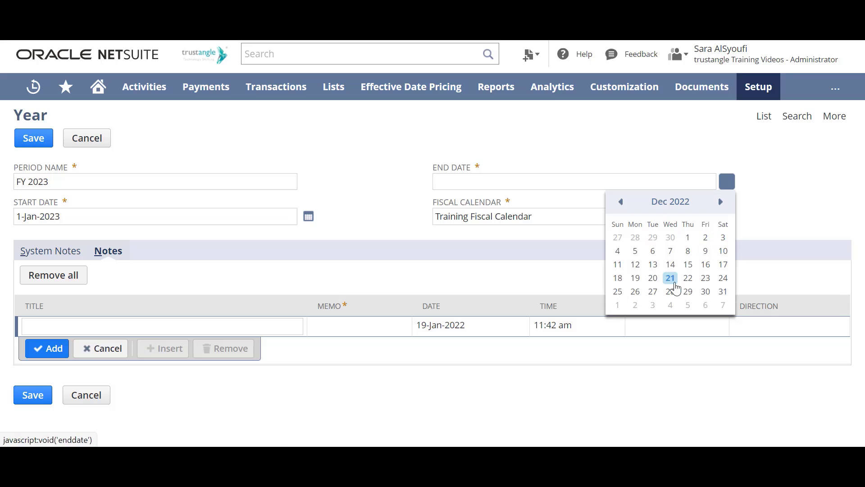
pyautogui.click(724, 295)
pyautogui.press('BackSpace')
pyautogui.write('31-Dec-2023')
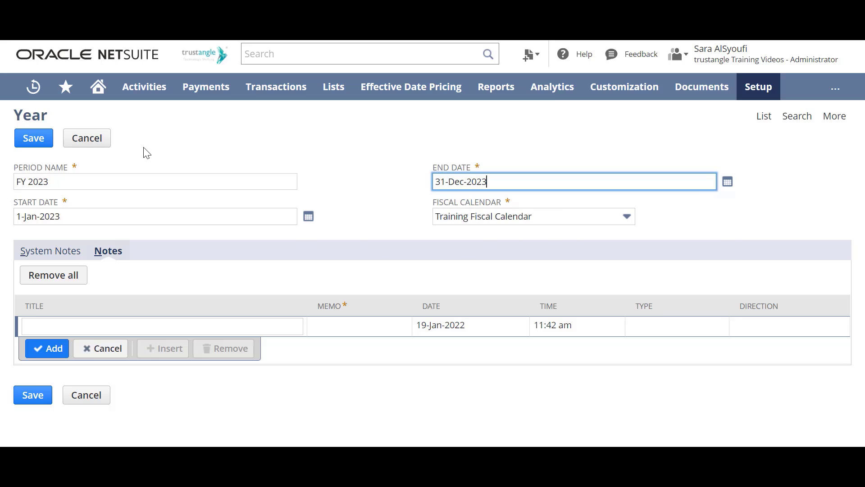
pyautogui.click(25, 140)
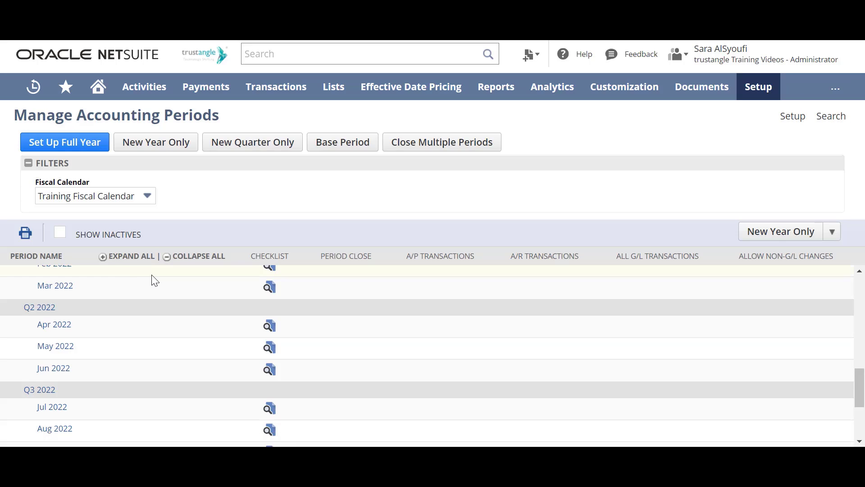
# - Collapse all fiscal years so FY 2020 through FY 2023 show as single rows
pyautogui.click(165, 257)
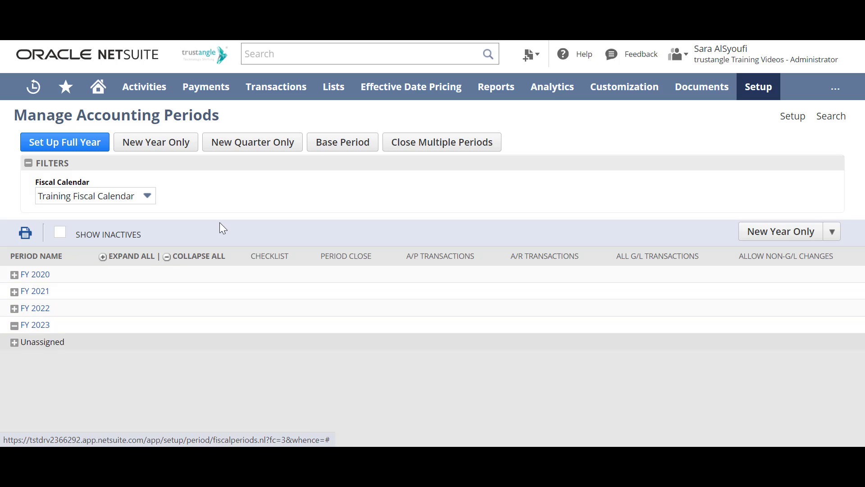
pyautogui.click(248, 154)
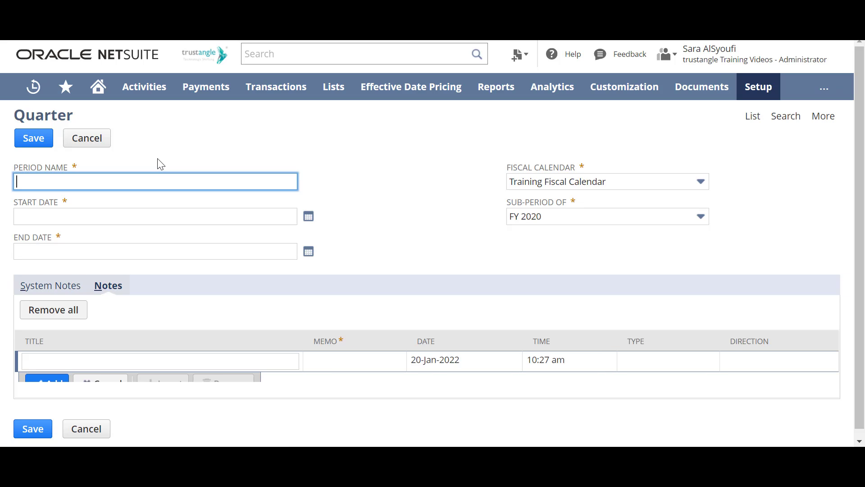
# - Name the quarter Q1 2023 with start date 1-Jan-2023
pyautogui.click(104, 184)
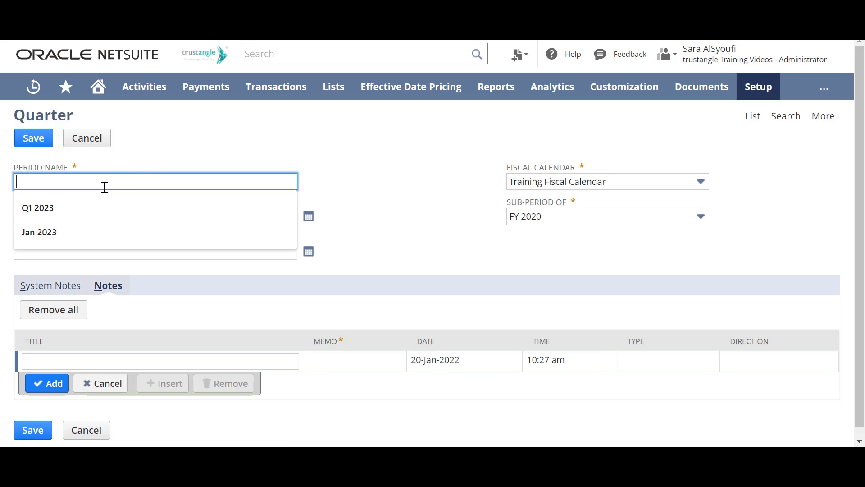
pyautogui.click(83, 209)
pyautogui.click(325, 215)
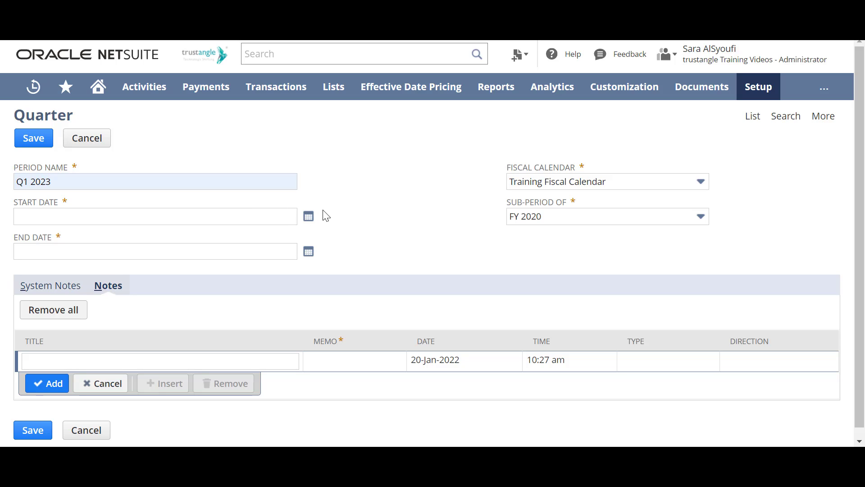
pyautogui.click(310, 219)
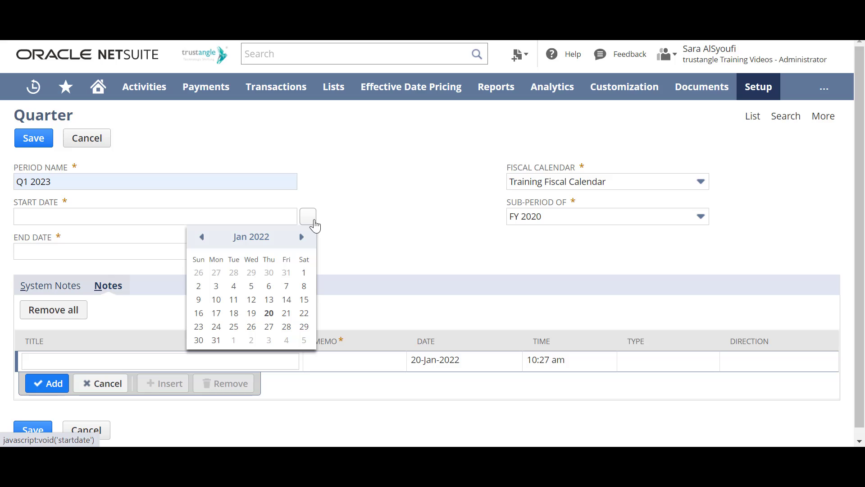
pyautogui.click(303, 272)
pyautogui.click(202, 211)
pyautogui.press('BackSpace')
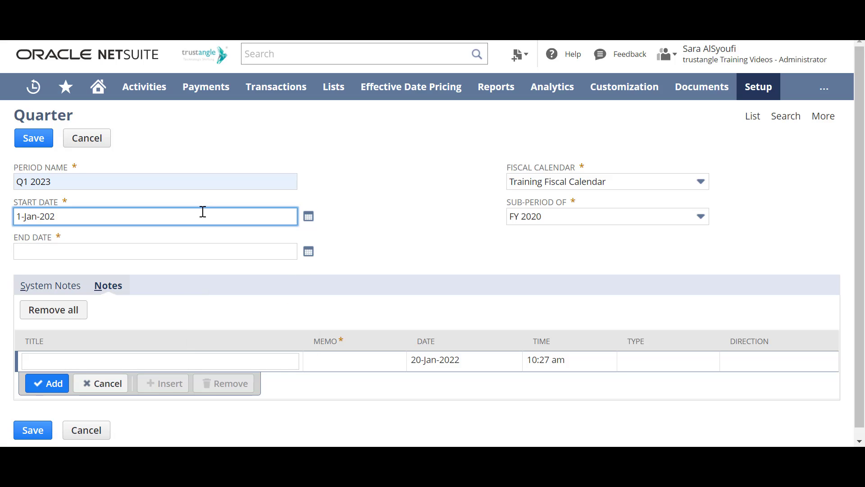
pyautogui.write('3')
# - Set Q1 2023's end date to 31-Mar-2023, parent it under FY 2023, and save
pyautogui.click(308, 251)
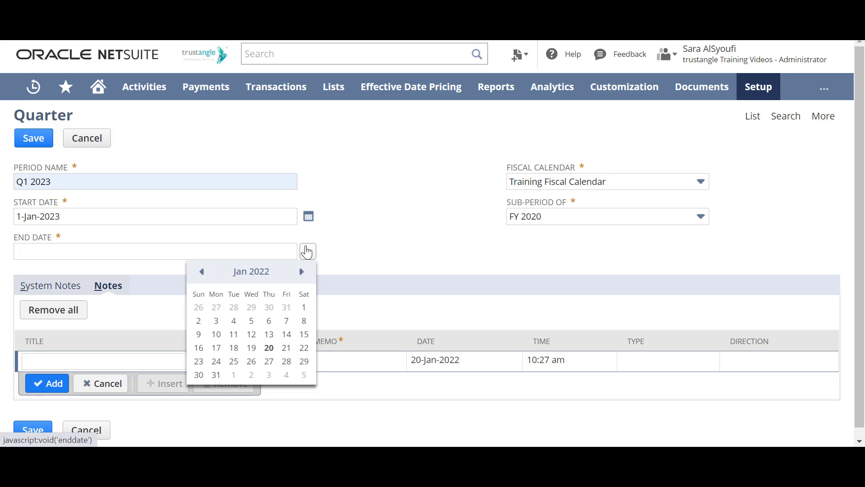
pyautogui.click(301, 271)
pyautogui.click(302, 272)
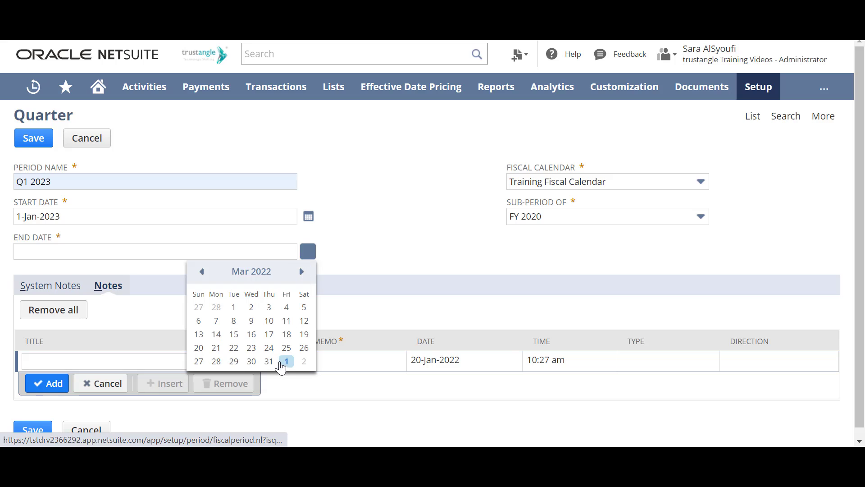
pyautogui.click(269, 361)
pyautogui.press('BackSpace')
pyautogui.write('31-Mar-2023')
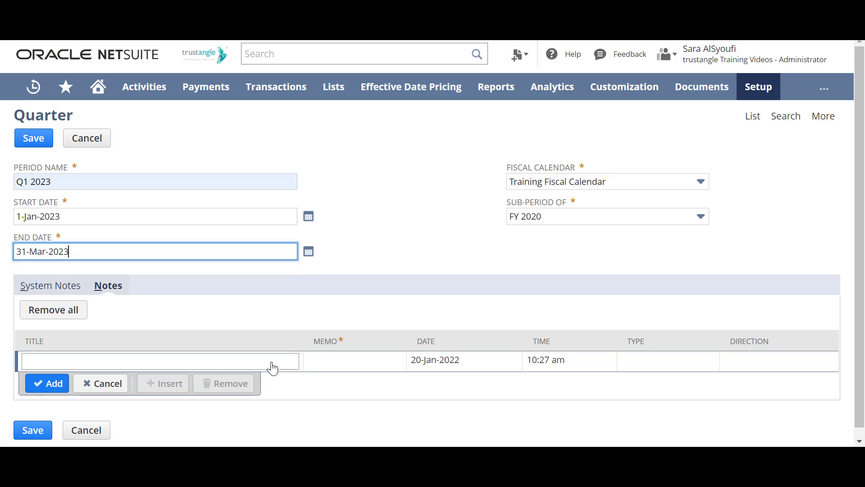
pyautogui.click(411, 233)
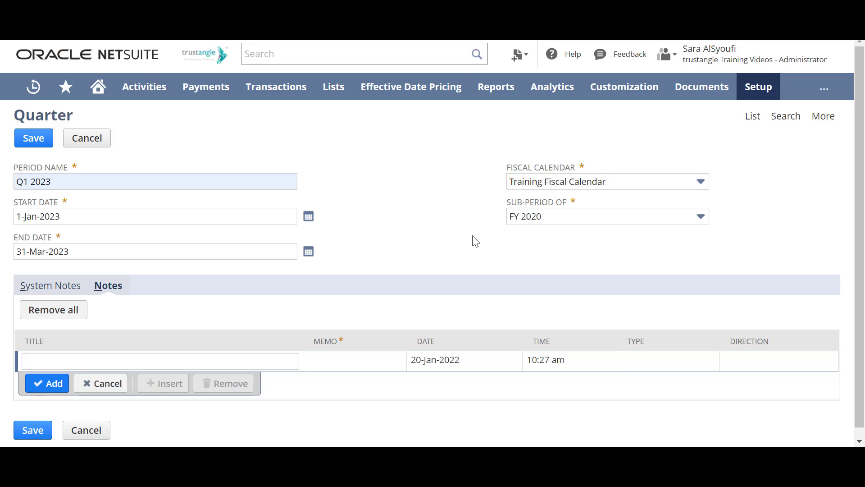
pyautogui.click(535, 220)
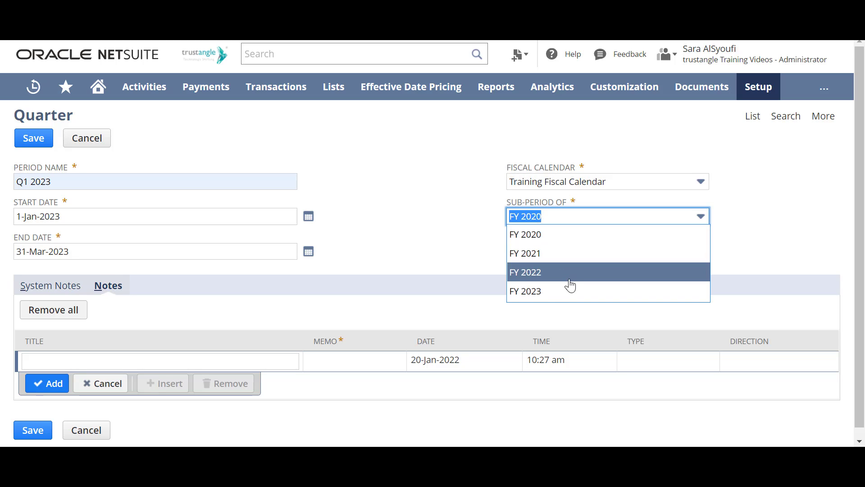
pyautogui.click(529, 294)
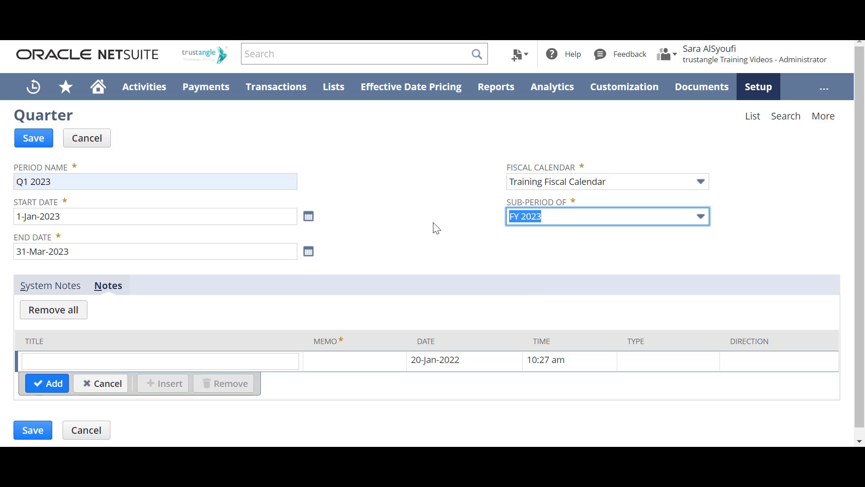
pyautogui.click(32, 141)
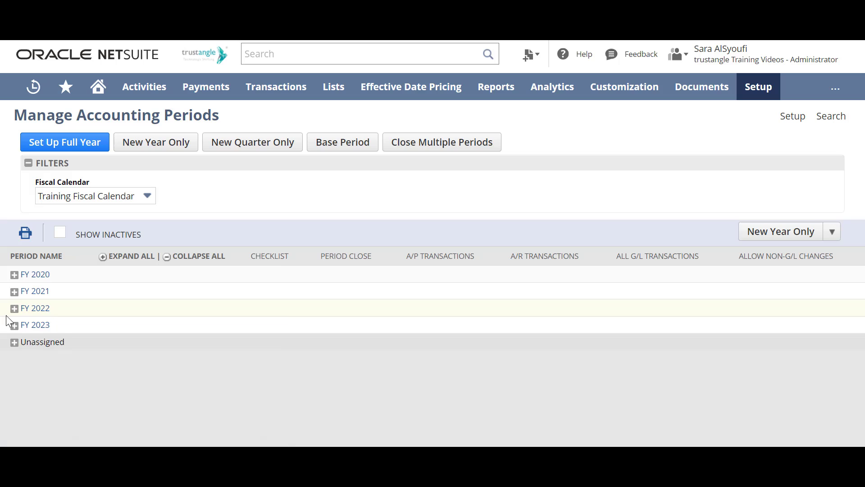
# - Expand FY 2023 to confirm Q1 2023 is listed beneath it
pyautogui.click(14, 326)
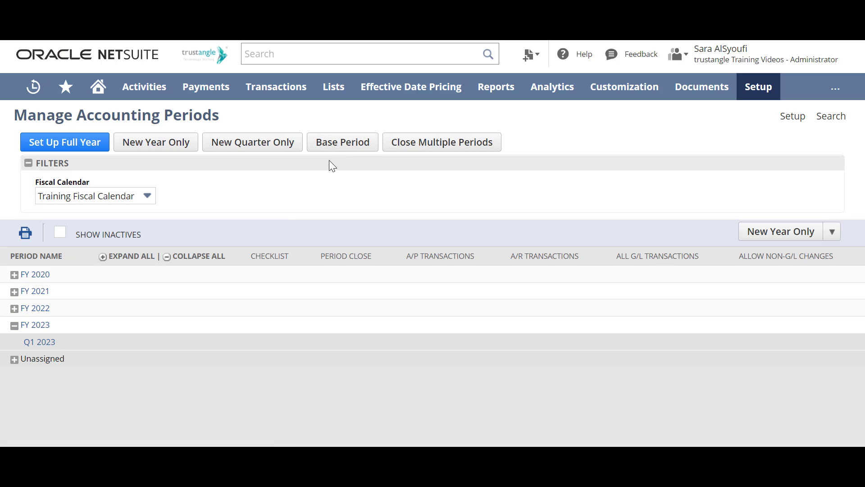
pyautogui.click(341, 153)
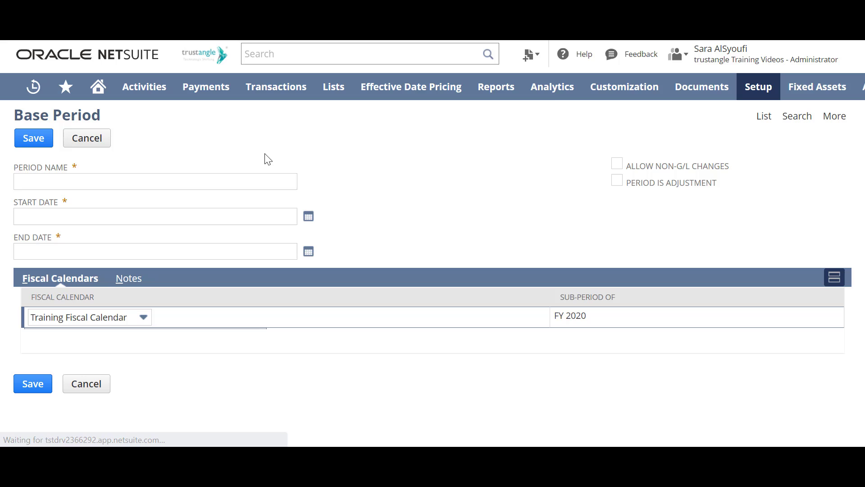
# - Name the base period Jan 2023 with start date 1-Jan-2023
pyautogui.click(147, 185)
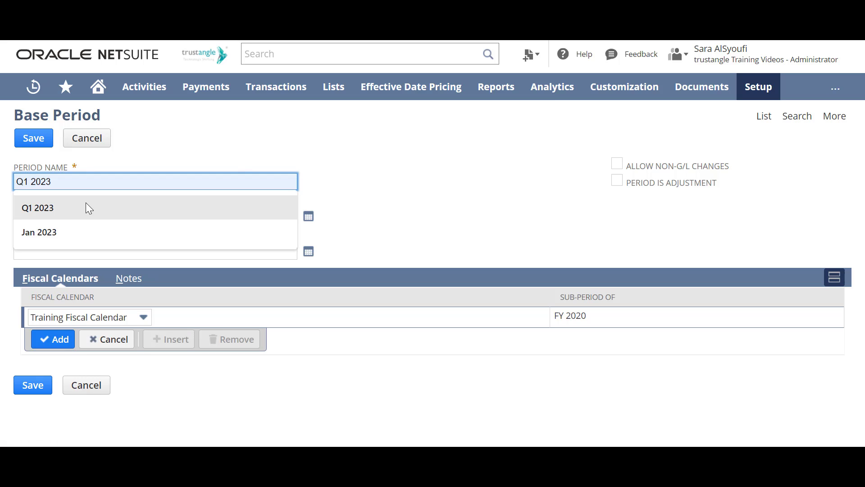
pyautogui.click(70, 235)
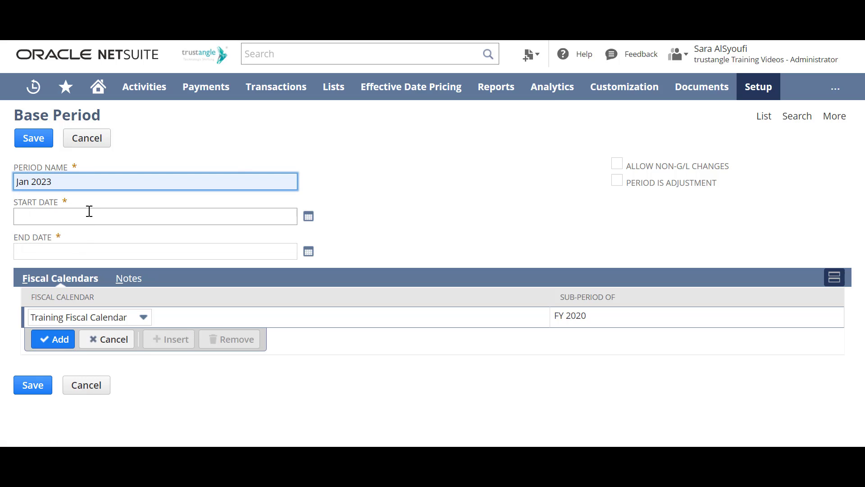
pyautogui.click(308, 216)
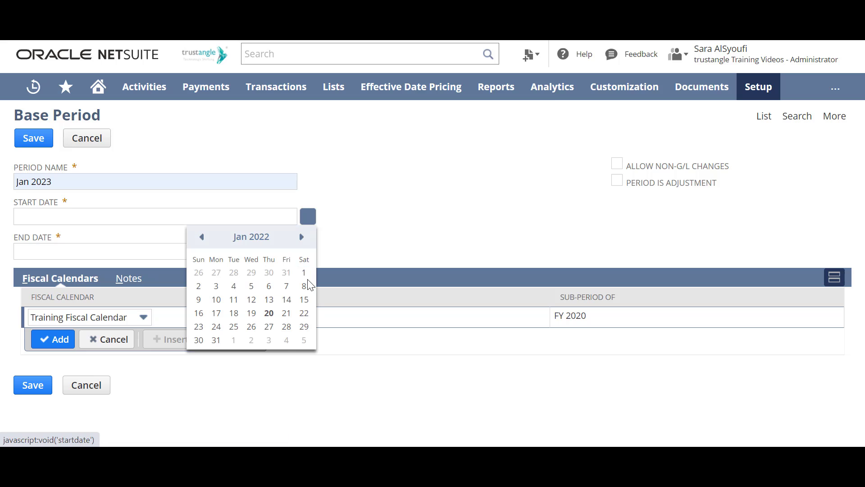
pyautogui.click(304, 273)
pyautogui.press('BackSpace')
pyautogui.write('3')
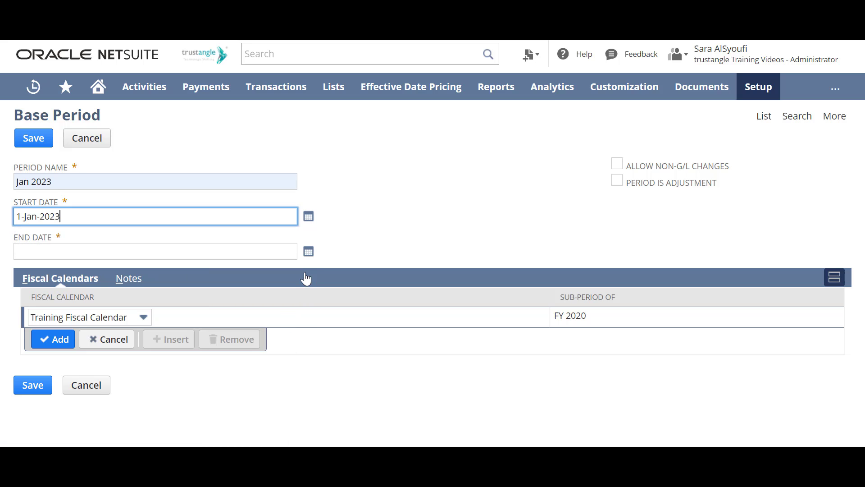
# - Set the Jan 2023 end date to 31-Jan-2023
pyautogui.click(308, 253)
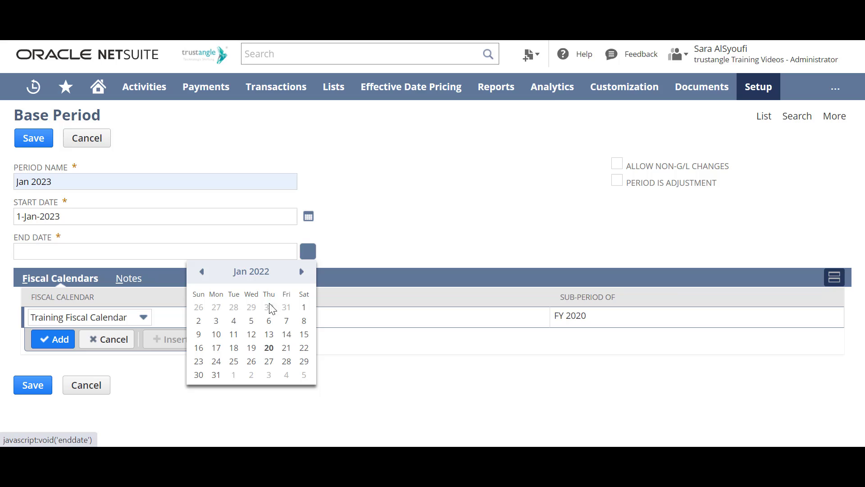
pyautogui.click(215, 374)
pyautogui.press('BackSpace')
pyautogui.write('31-Jan-2023')
pyautogui.click(660, 176)
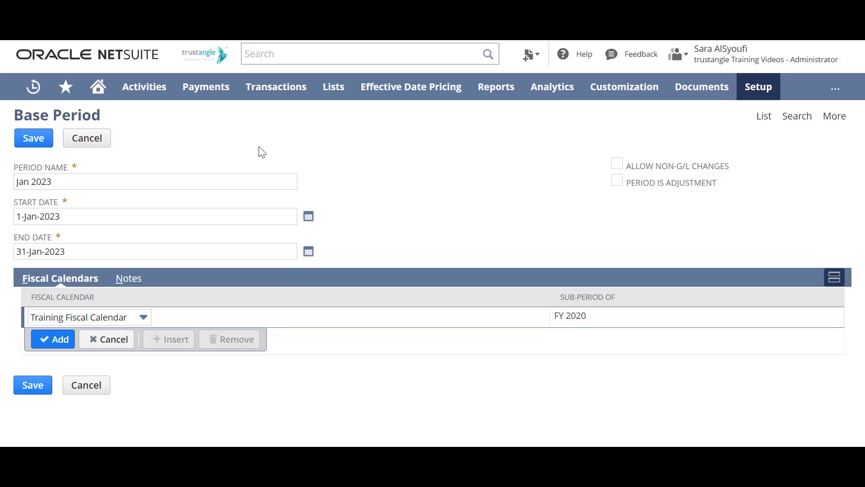
# - Set the fiscal calendar line's Sub-Period Of to Q1 2023 and save Jan 2023
pyautogui.doubleClick(81, 299)
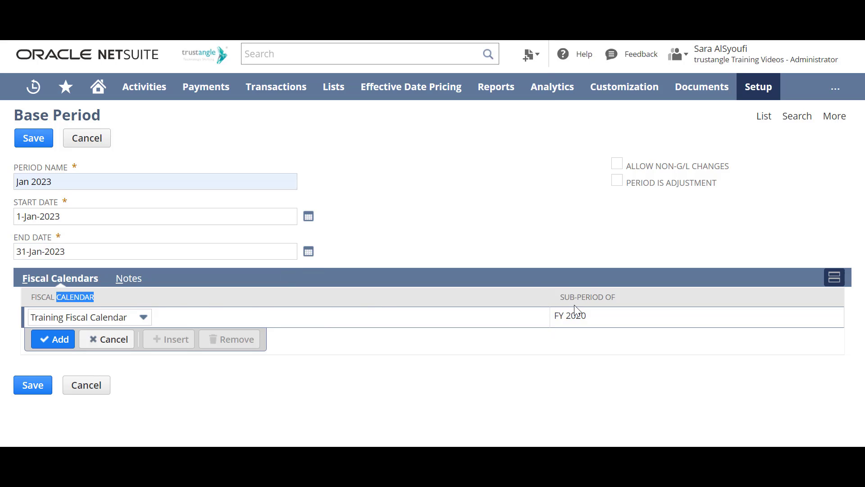
pyautogui.click(575, 318)
pyautogui.click(577, 324)
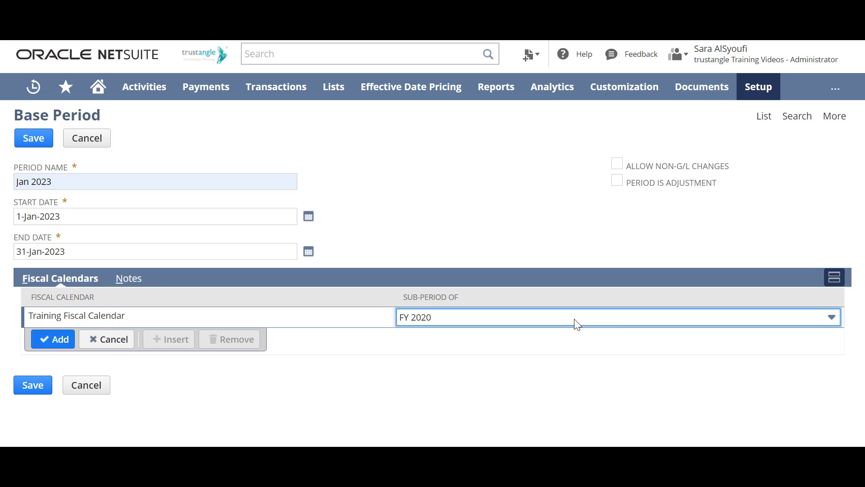
pyautogui.click(830, 318)
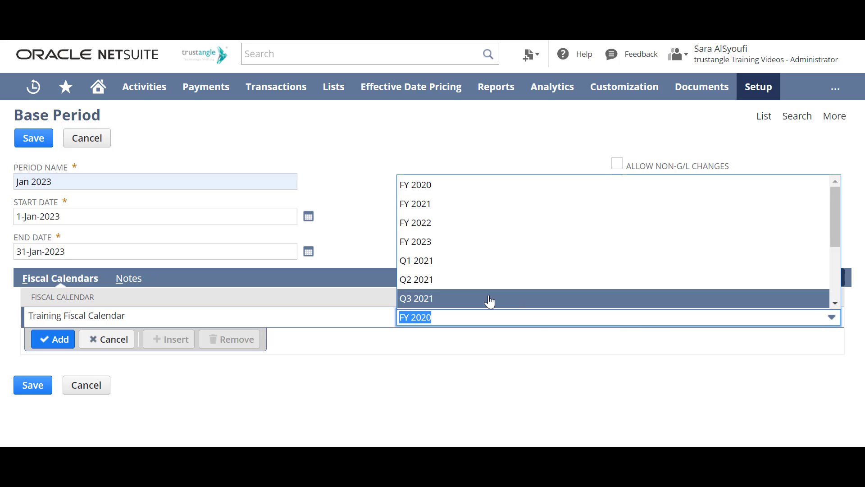
pyautogui.scroll(-3, 489, 301)
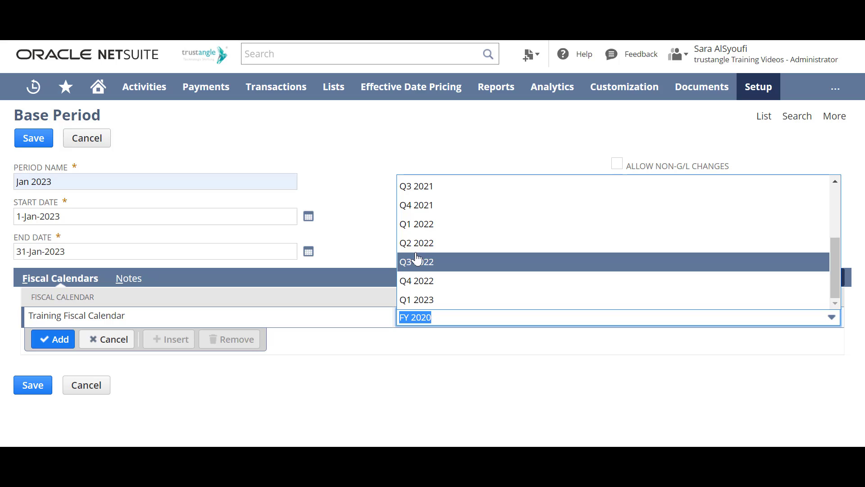
pyautogui.click(417, 299)
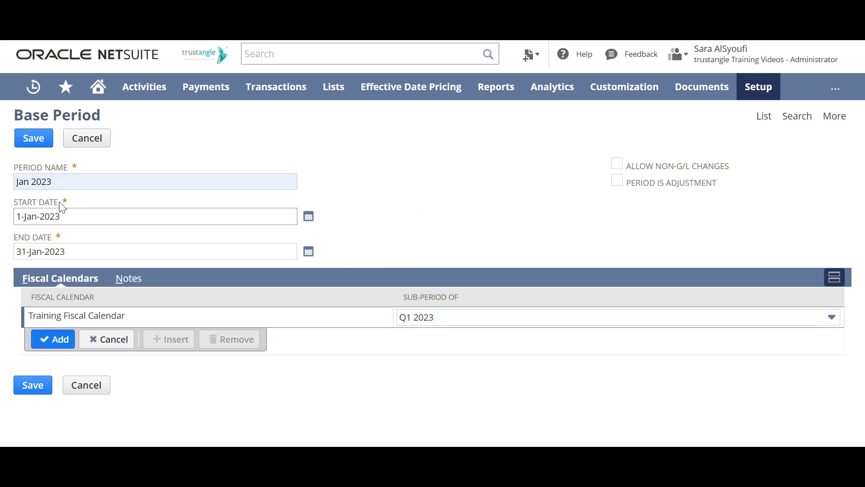
pyautogui.click(32, 143)
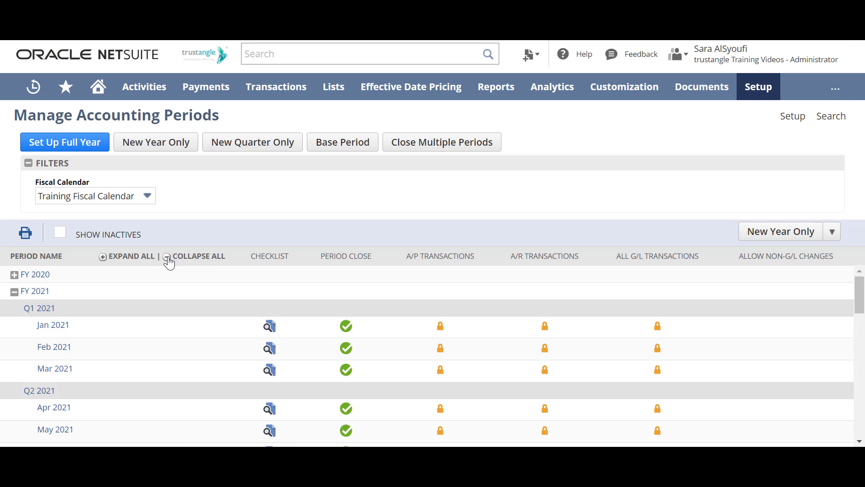
# - Collapse the list to years, expand FY 2023 to see Q1 2023 and Jan 2023, then collapse it
pyautogui.click(169, 261)
pyautogui.click(14, 325)
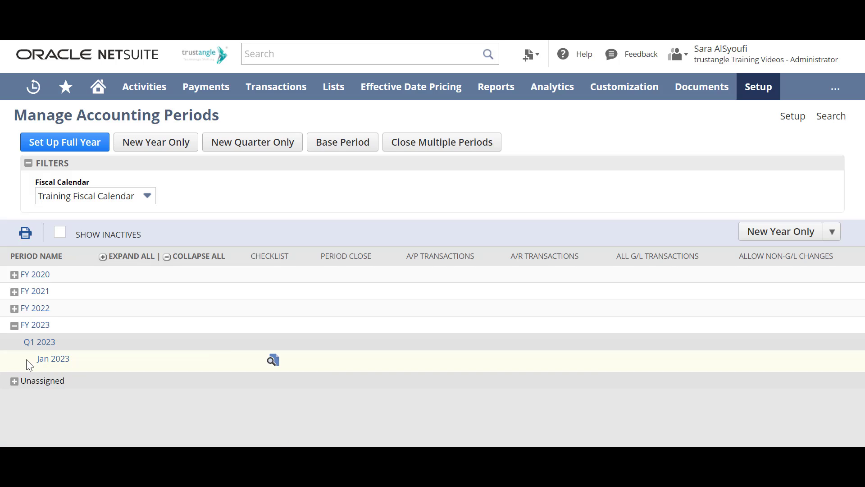
pyautogui.click(14, 325)
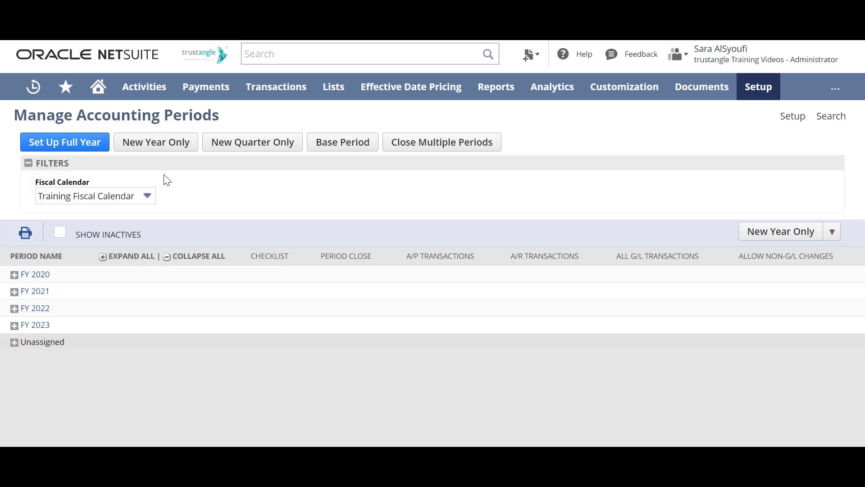
# - Leave the fiscal calendar unchanged and expand every fiscal year, reviewing FY 2020 through FY 2023
pyautogui.click(146, 195)
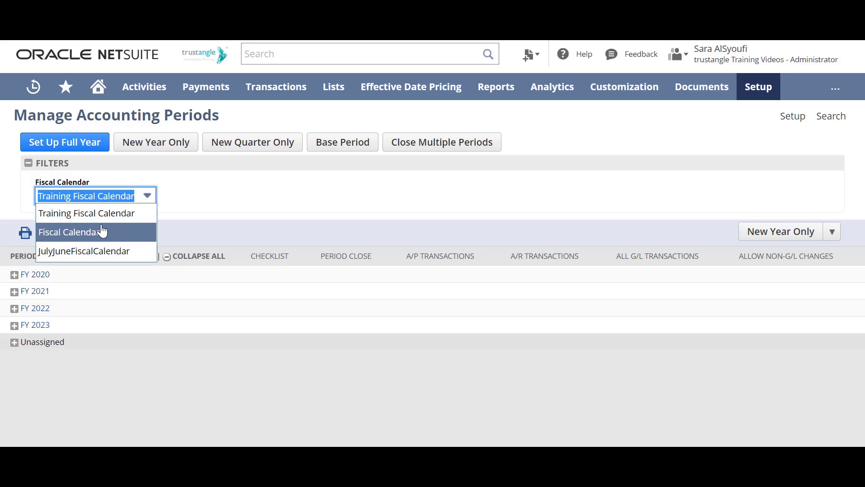
pyautogui.click(202, 177)
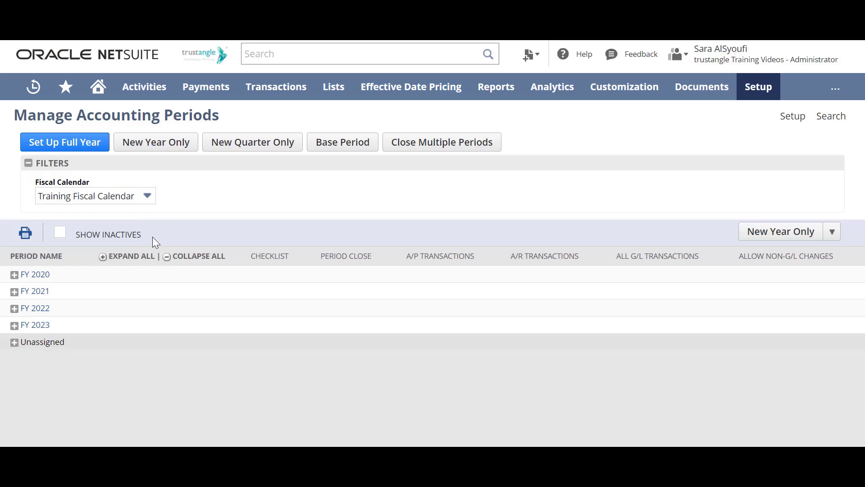
pyautogui.click(118, 257)
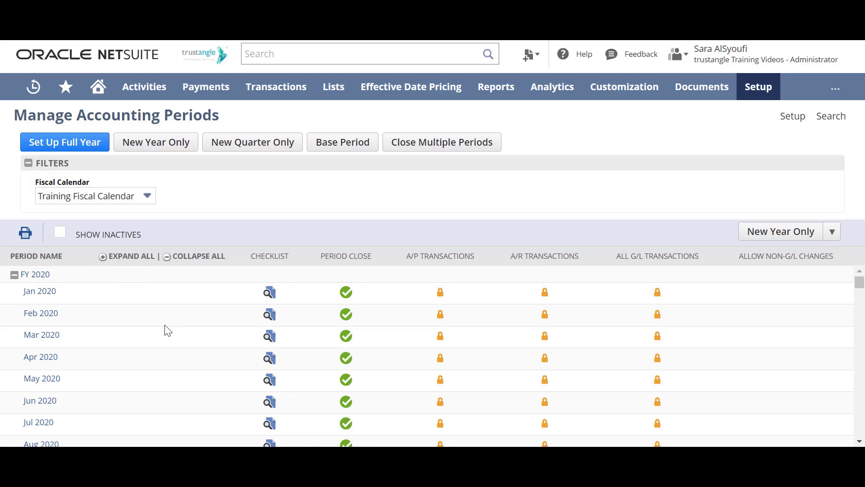
pyautogui.scroll(-7, 164, 328)
pyautogui.scroll(-10, 165, 329)
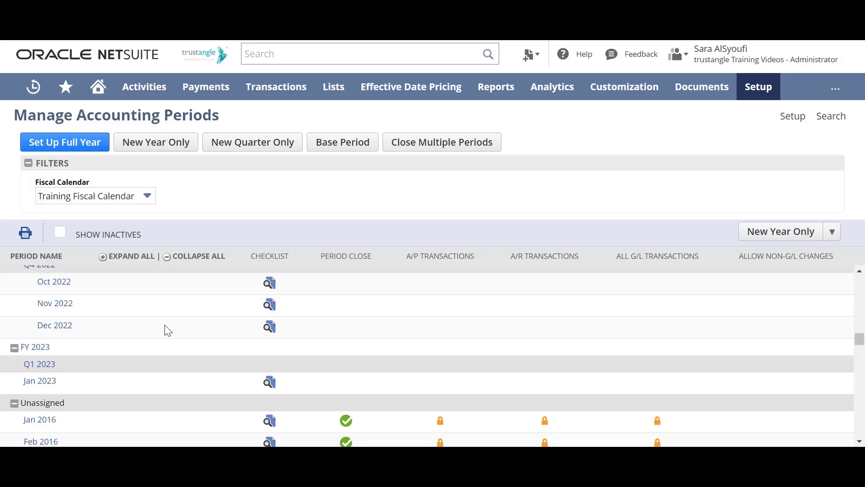
pyautogui.scroll(11, 165, 329)
pyautogui.scroll(6, 165, 329)
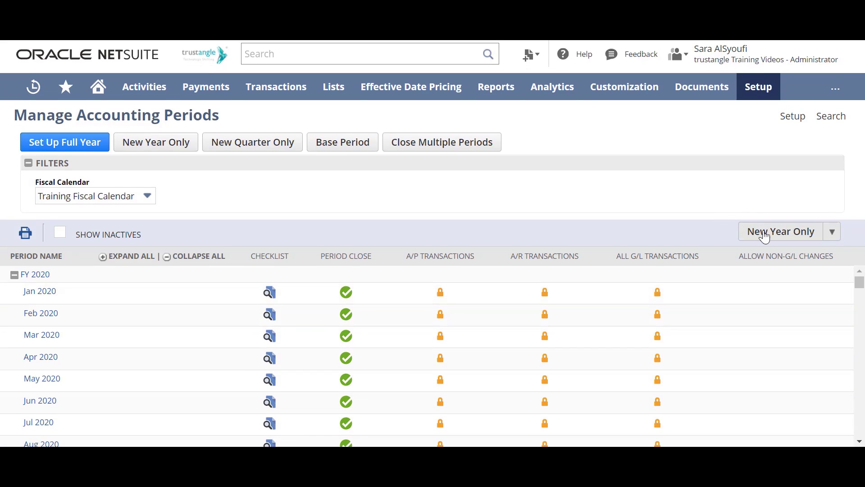
pyautogui.moveTo(828, 233)
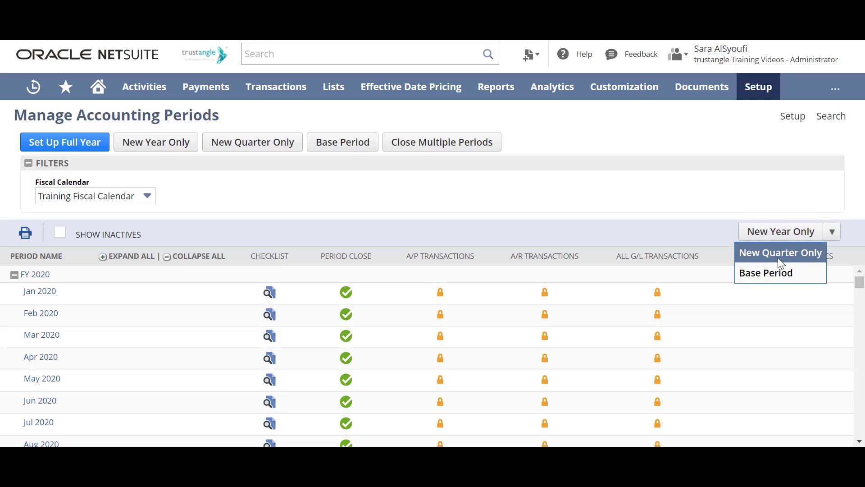